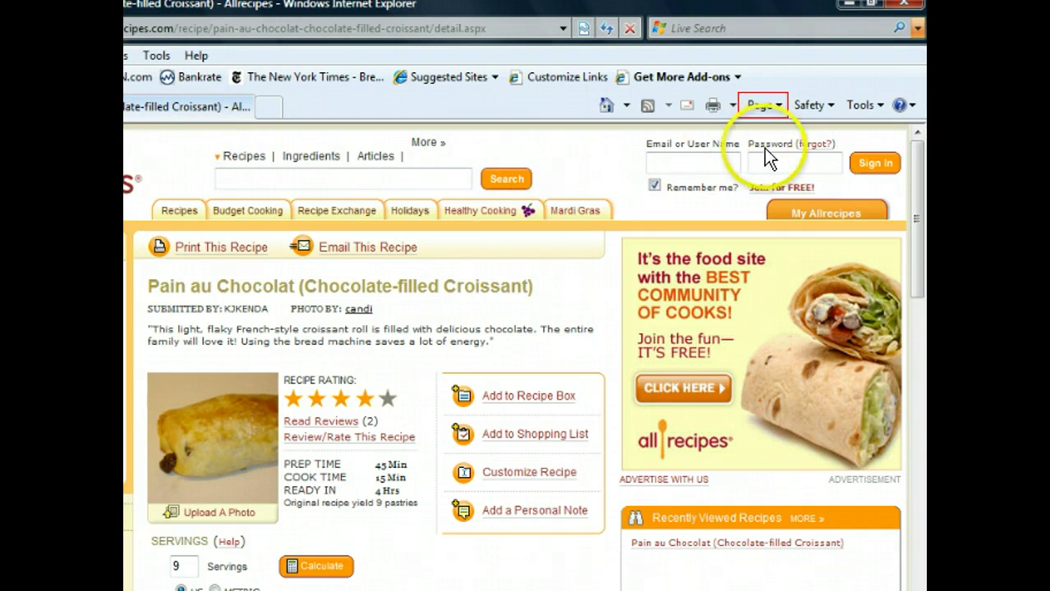
Step: From the Page menu, choose Save As for the recipe page, set as Web Archive (*.mht)
left_click(764, 106)
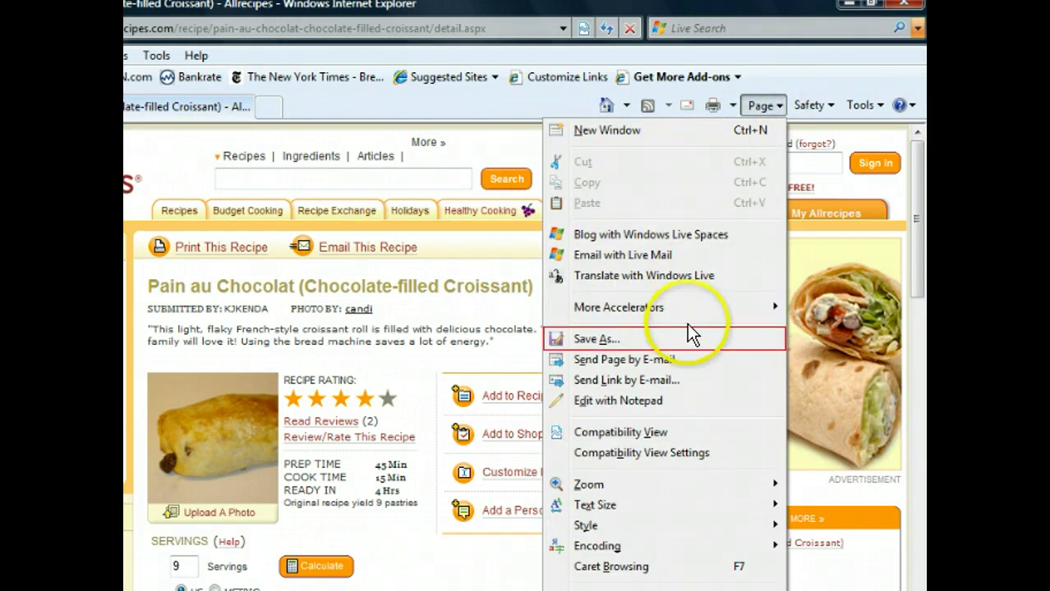
left_click(702, 341)
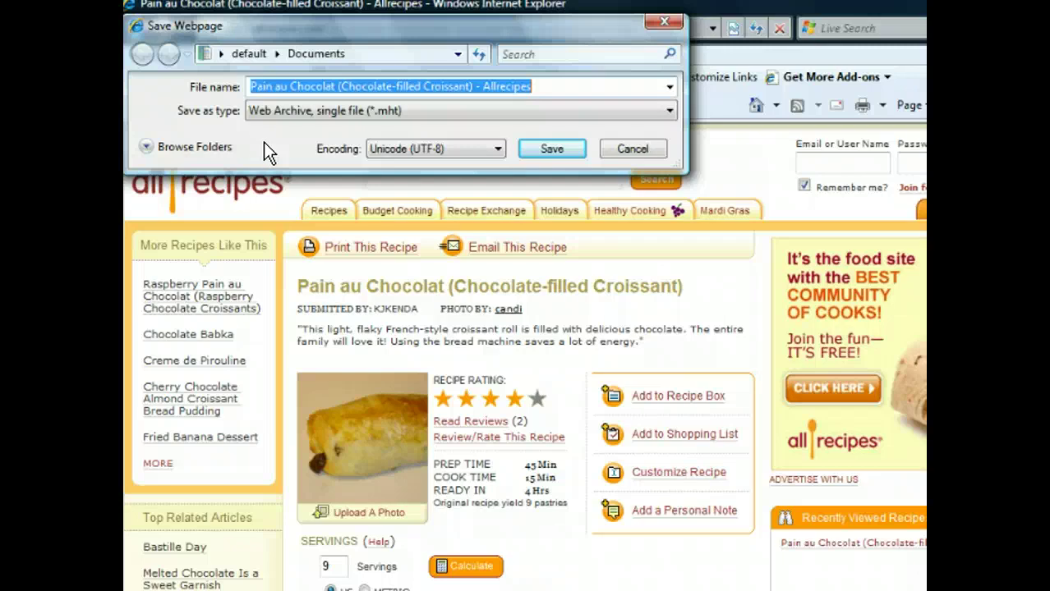
Step: Save the Pain au Chocolat page as a single-file .mht archive in the Desktop folder
left_click(226, 144)
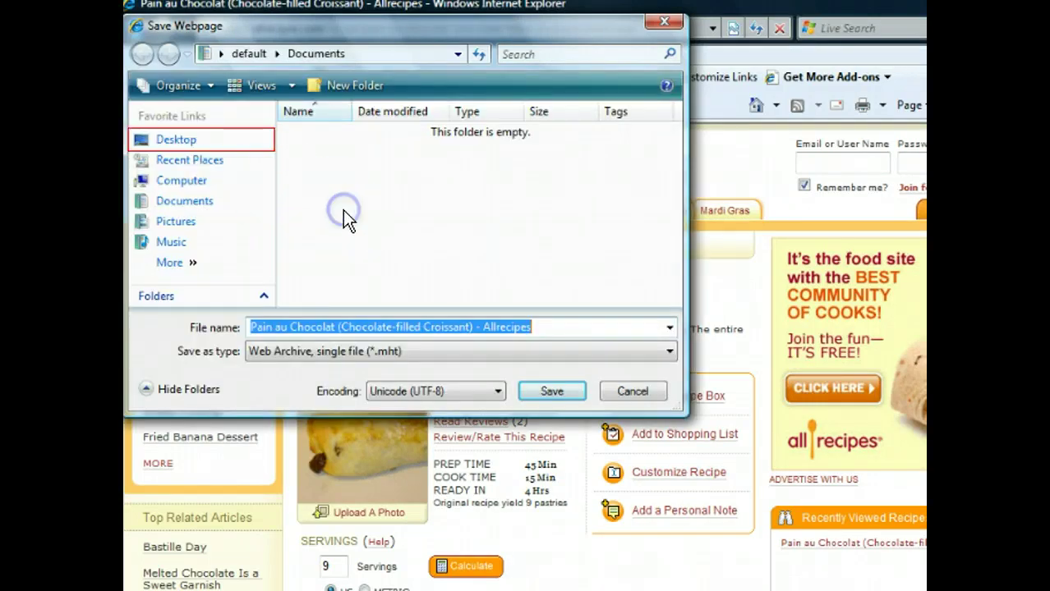
left_click(229, 141)
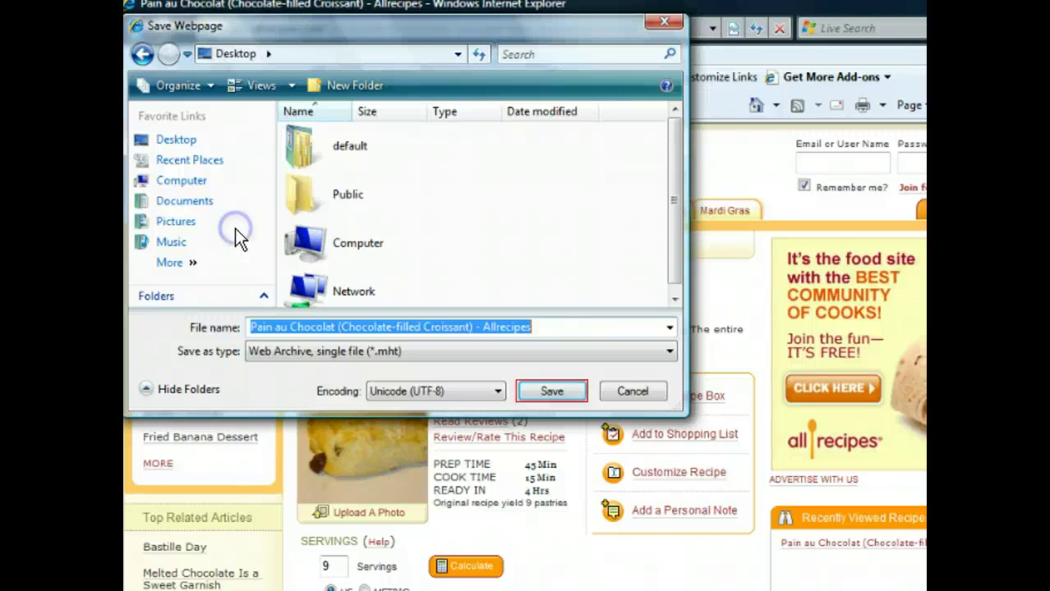
left_click(551, 392)
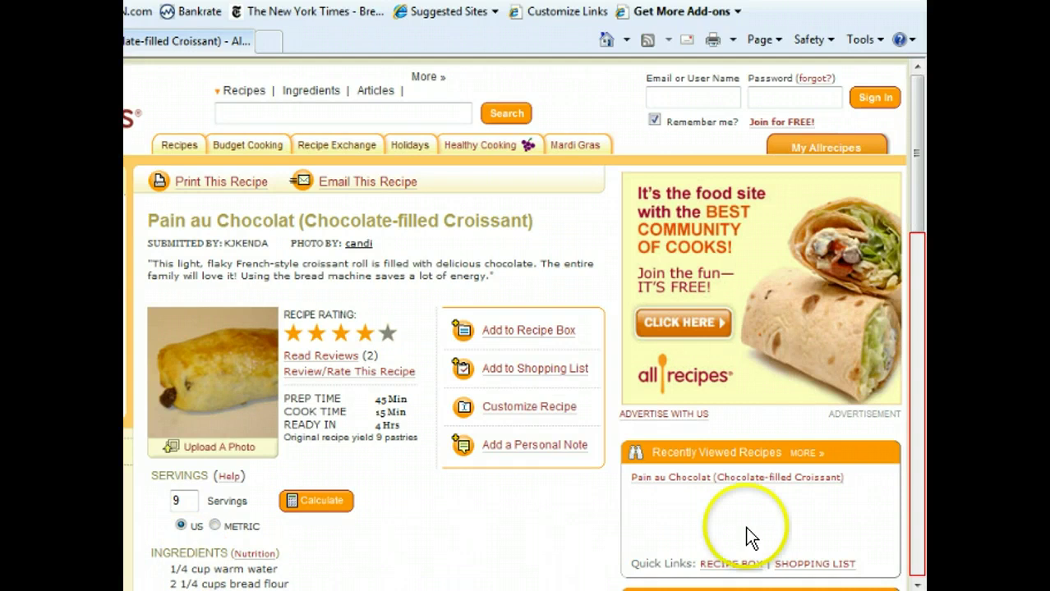
Step: Scroll down and select the ingredients from the INGREDIENTS heading to the semisweet chocolate chunks
left_click(915, 559, "shift")
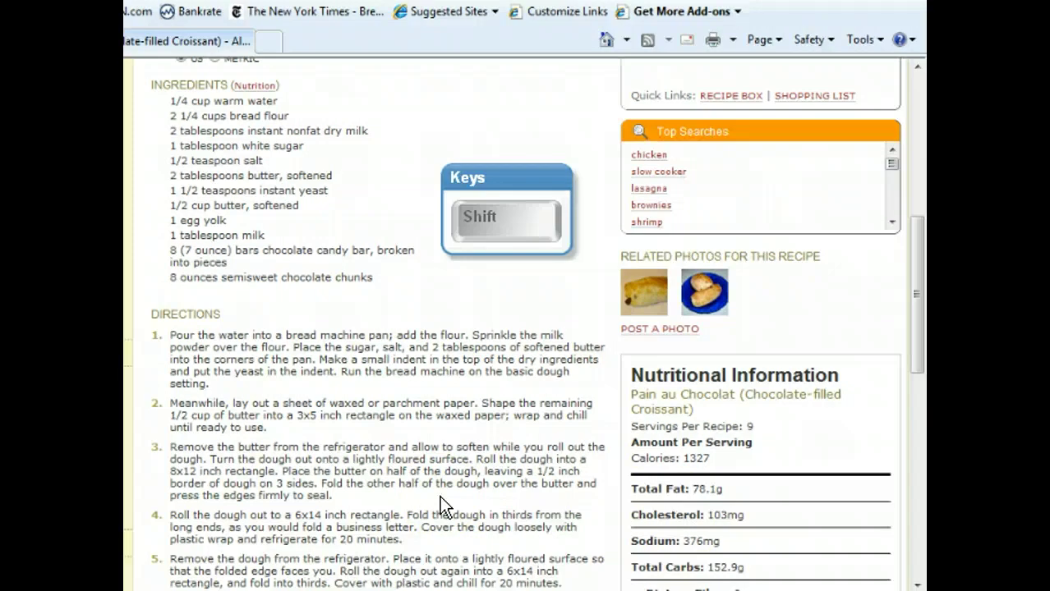
left_click(466, 423)
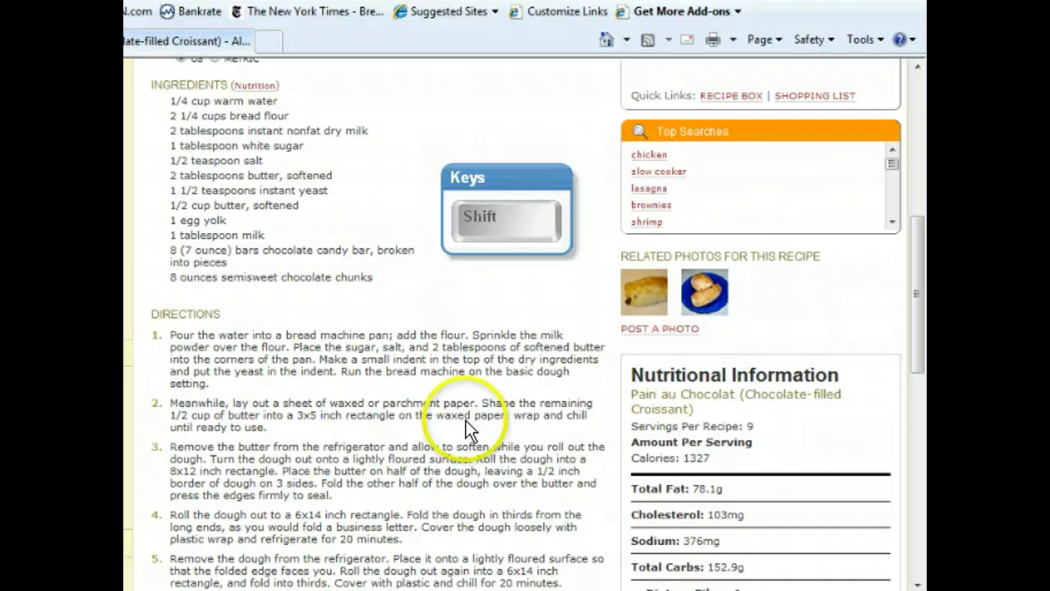
left_click(491, 273, "shift")
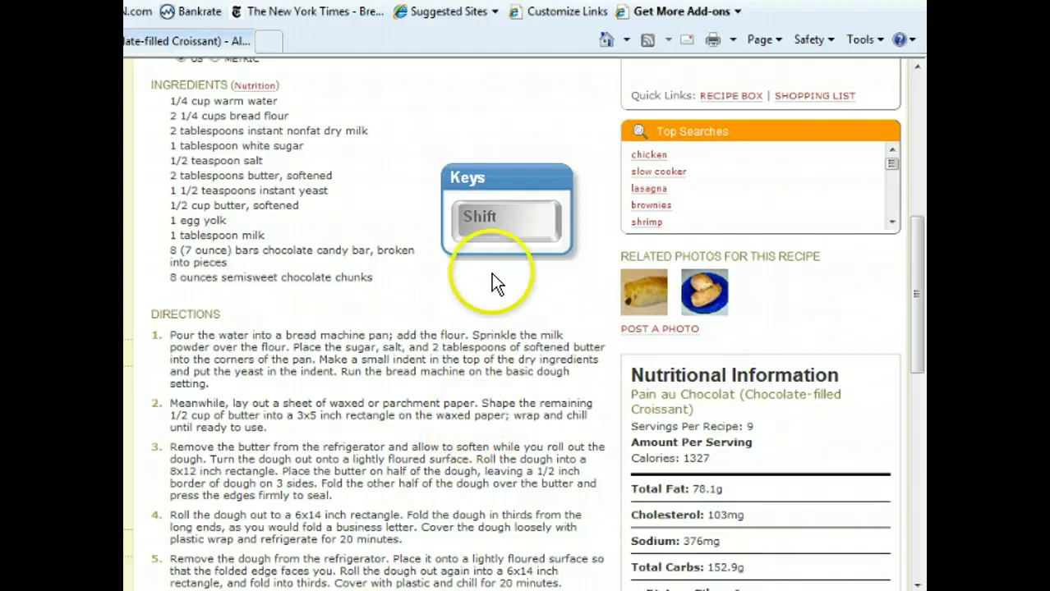
left_click(485, 241, "shift")
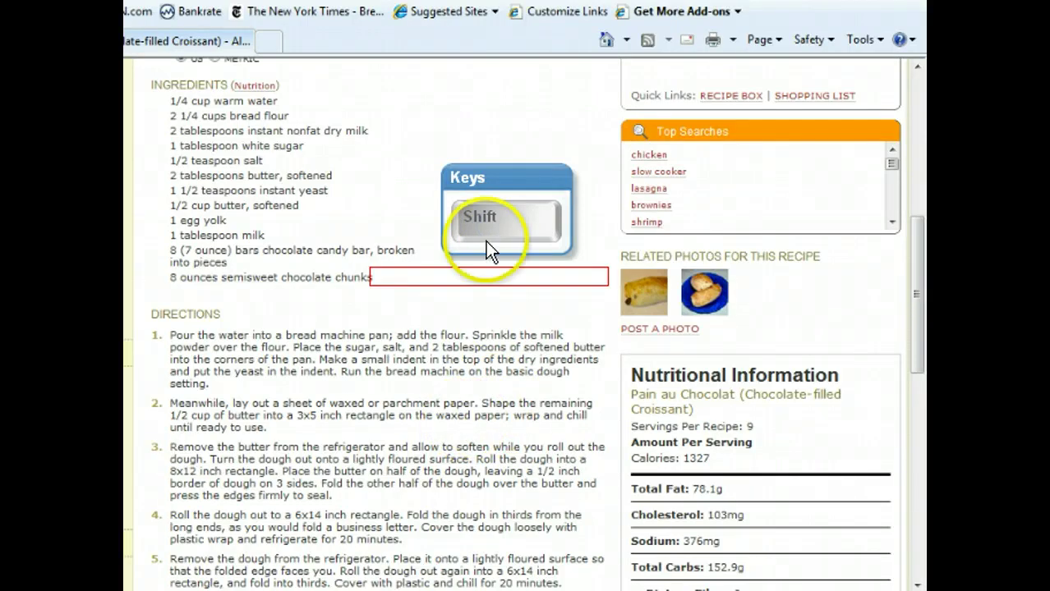
left_click(399, 279, "shift")
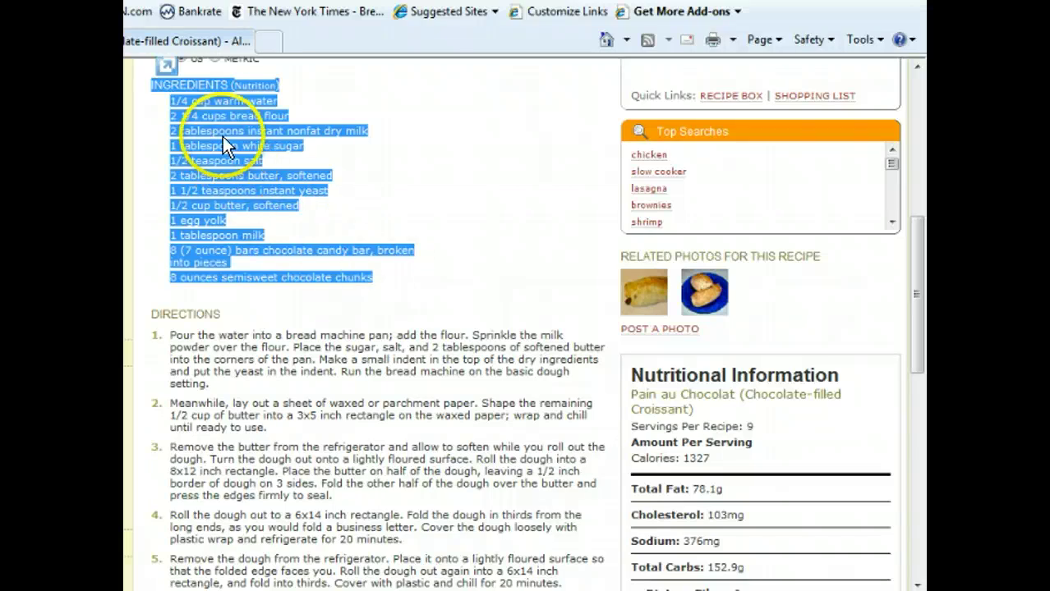
Step: Copy the selected ingredients list using the right-click Copy command
right_click(223, 114)
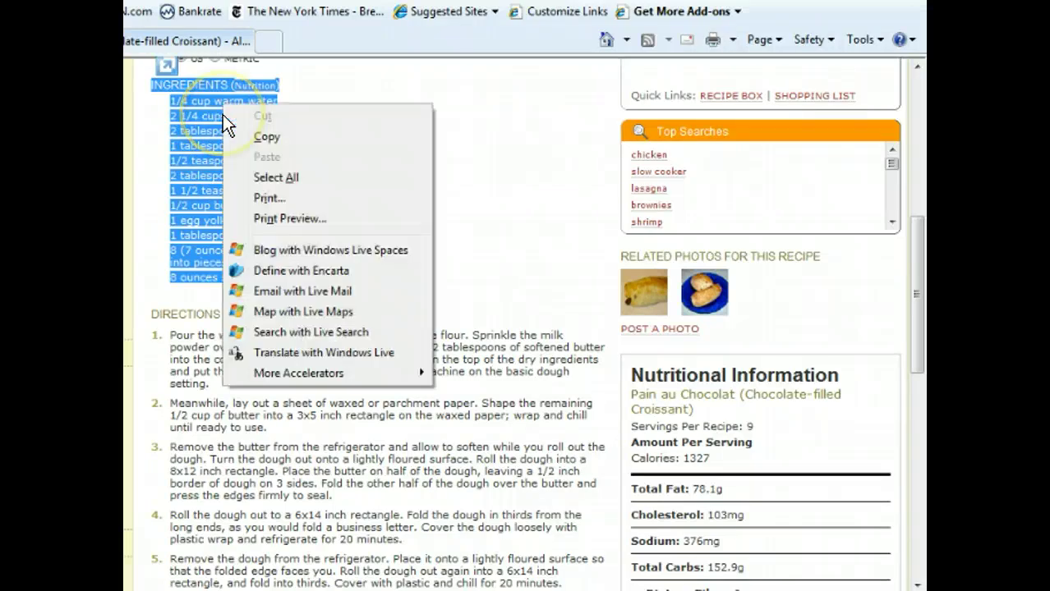
left_click(309, 135)
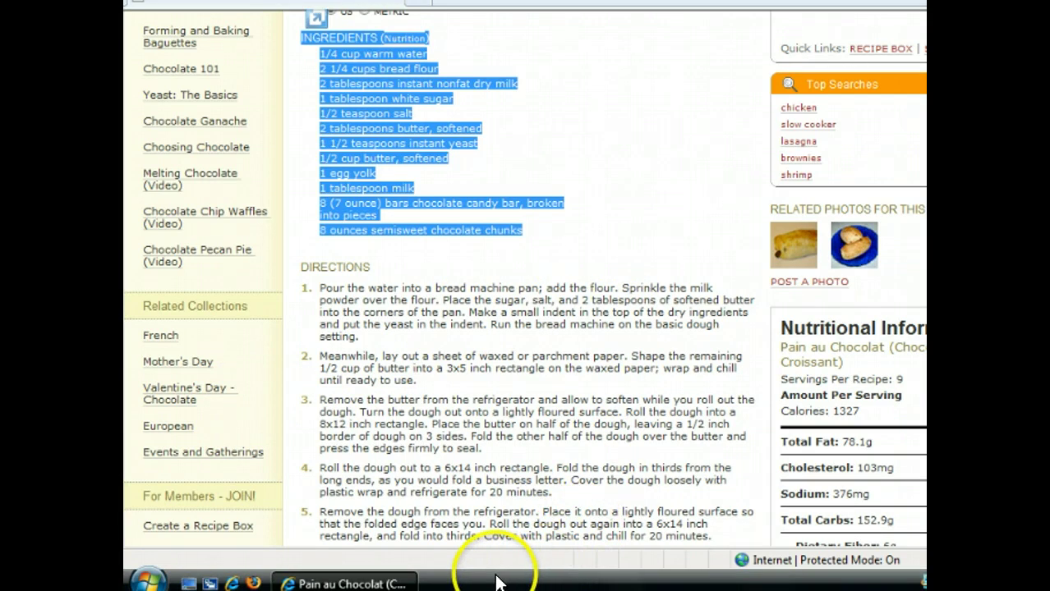
Step: Launch Notepad from Start > All Programs > Accessories
left_click(150, 583)
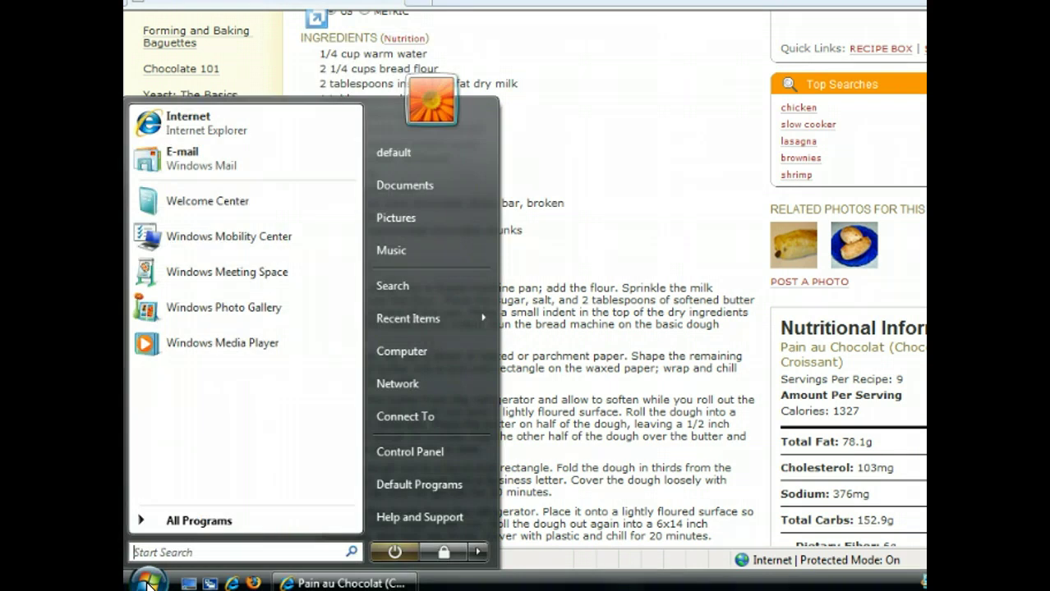
left_click(241, 519)
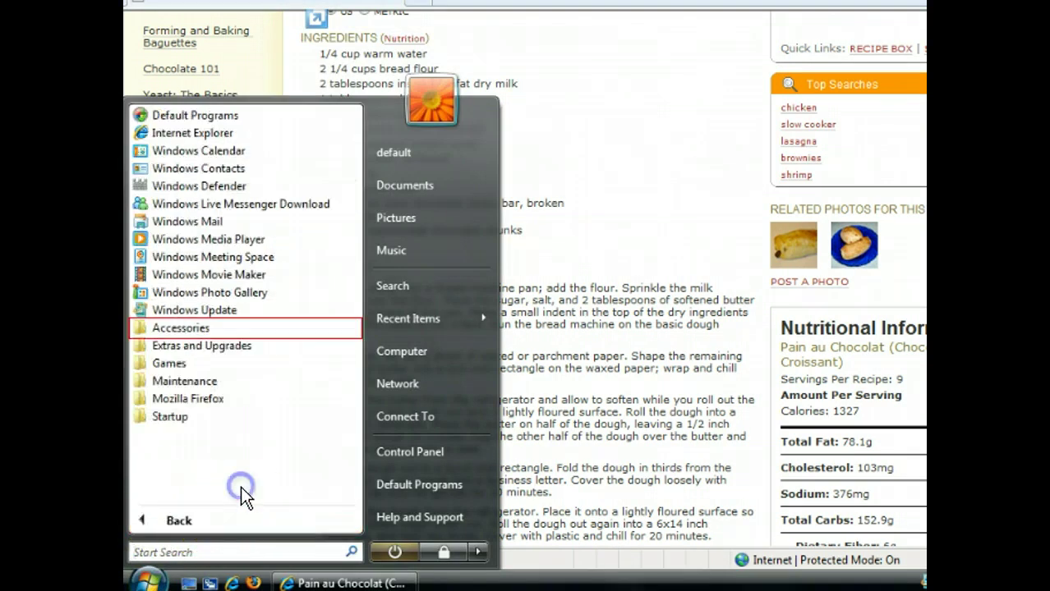
left_click(237, 327)
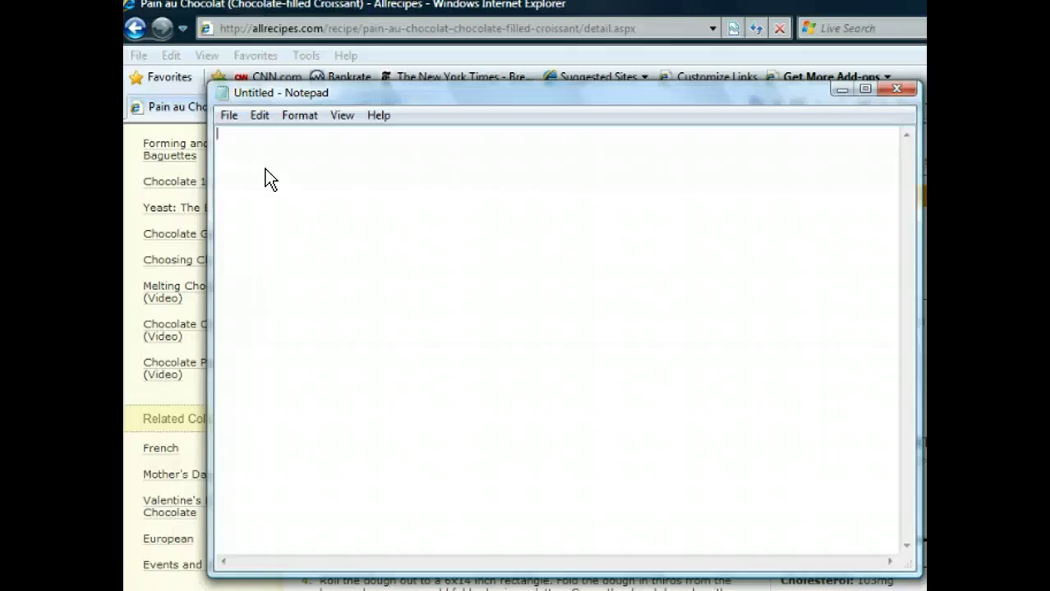
Step: Paste the copied ingredients list into the new untitled Notepad document
left_click(263, 116)
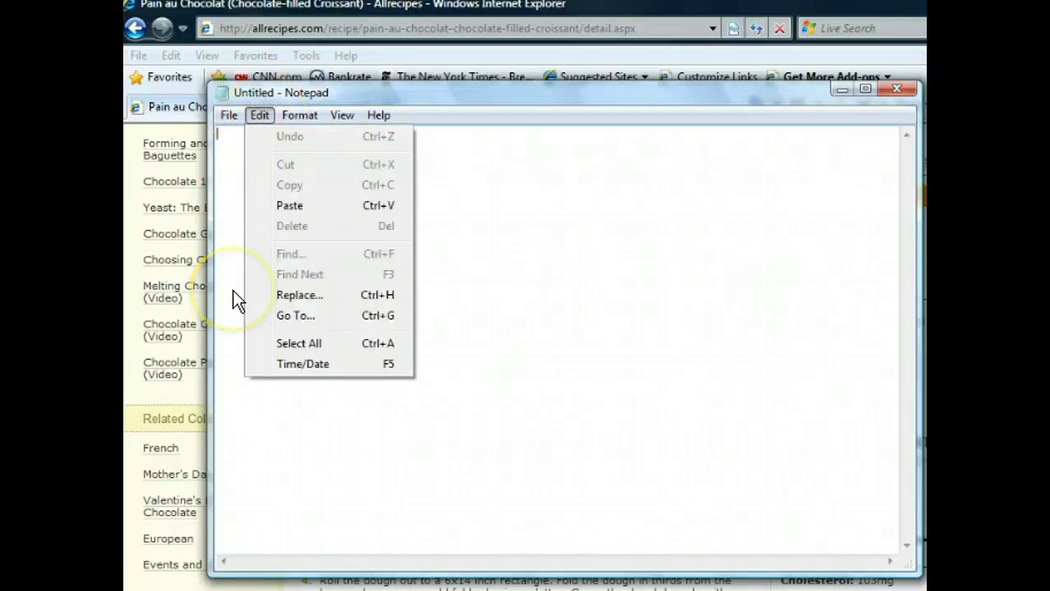
left_click(280, 206)
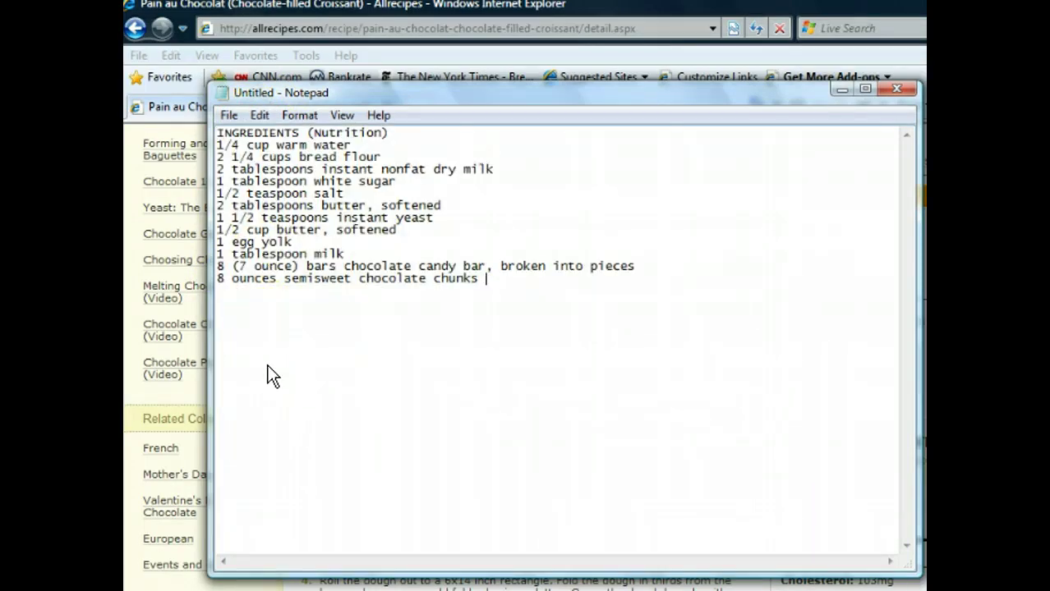
left_click(229, 116)
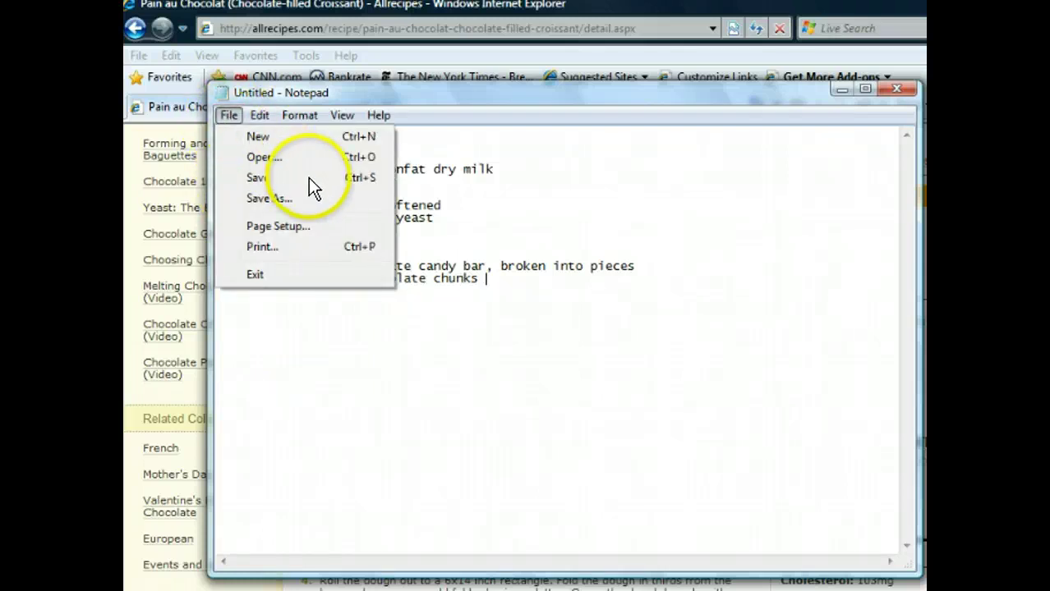
Step: Save the note as 'Pain au Chocolat Recipe' in the Desktop folder
left_click(289, 179)
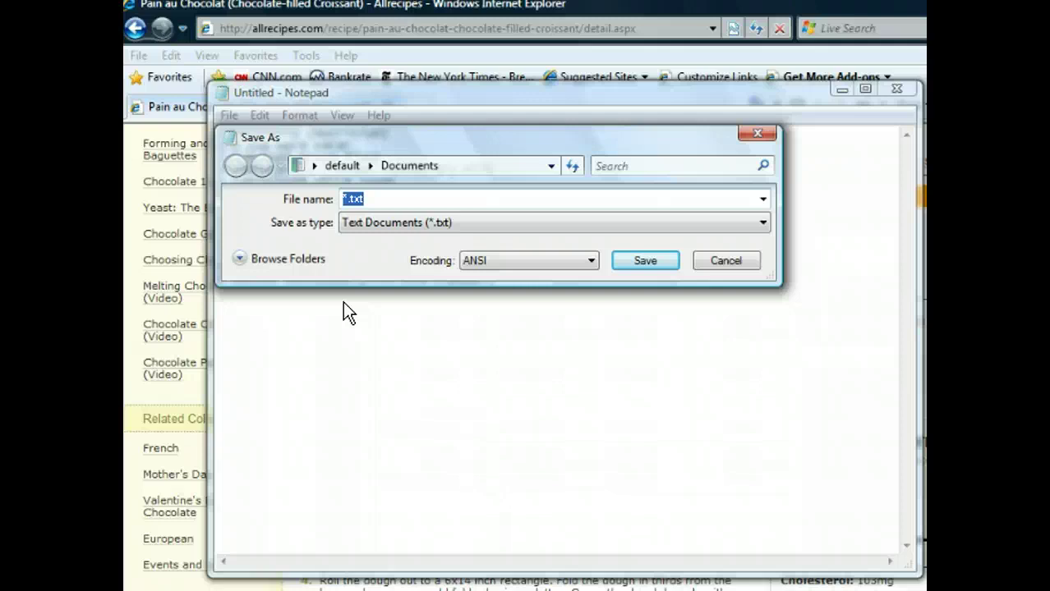
type("Pain au Choc")
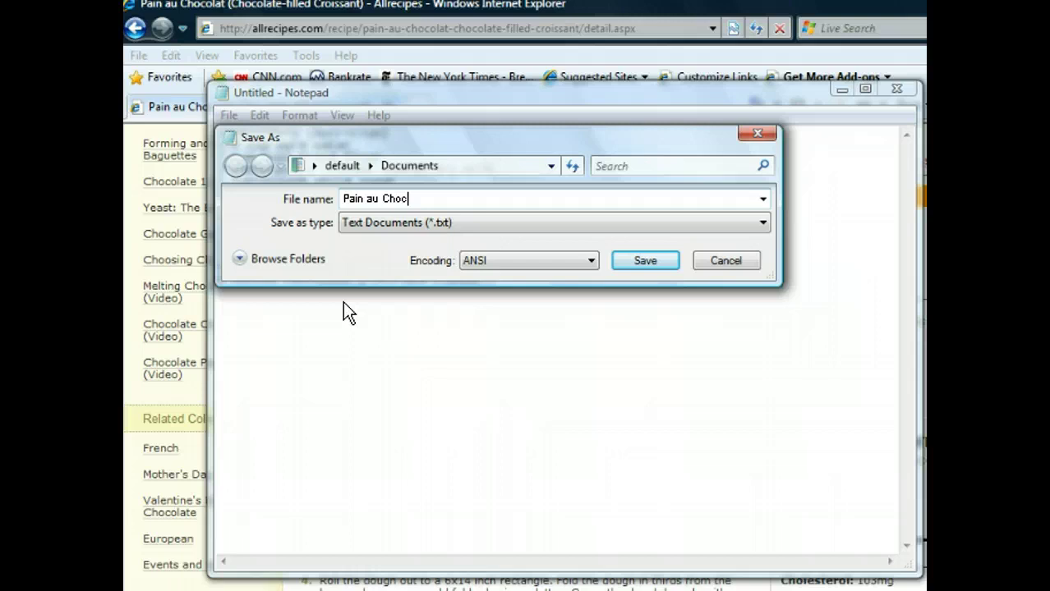
type("olat Recipe")
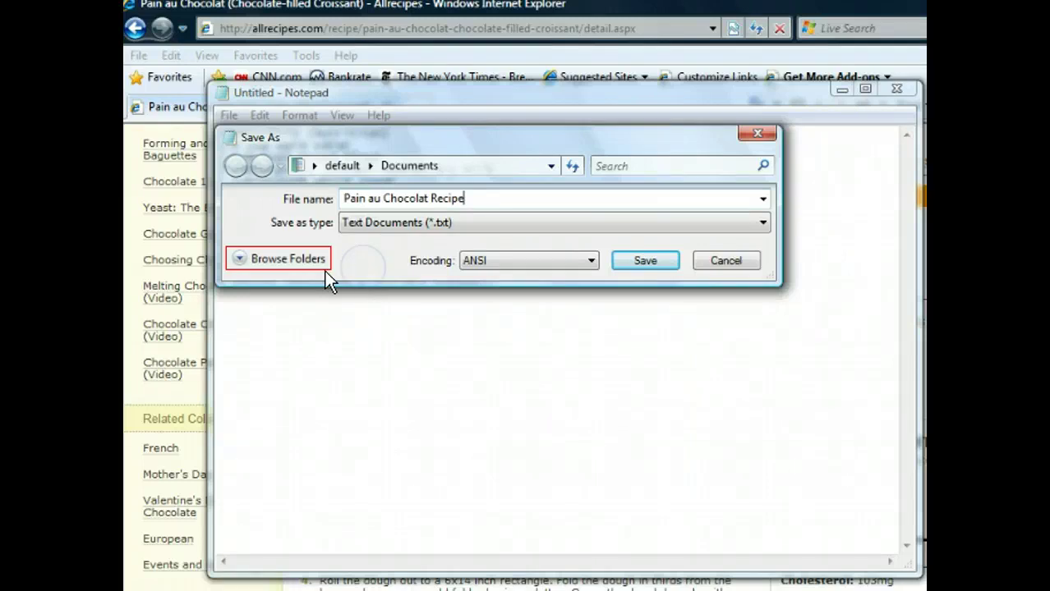
left_click(297, 258)
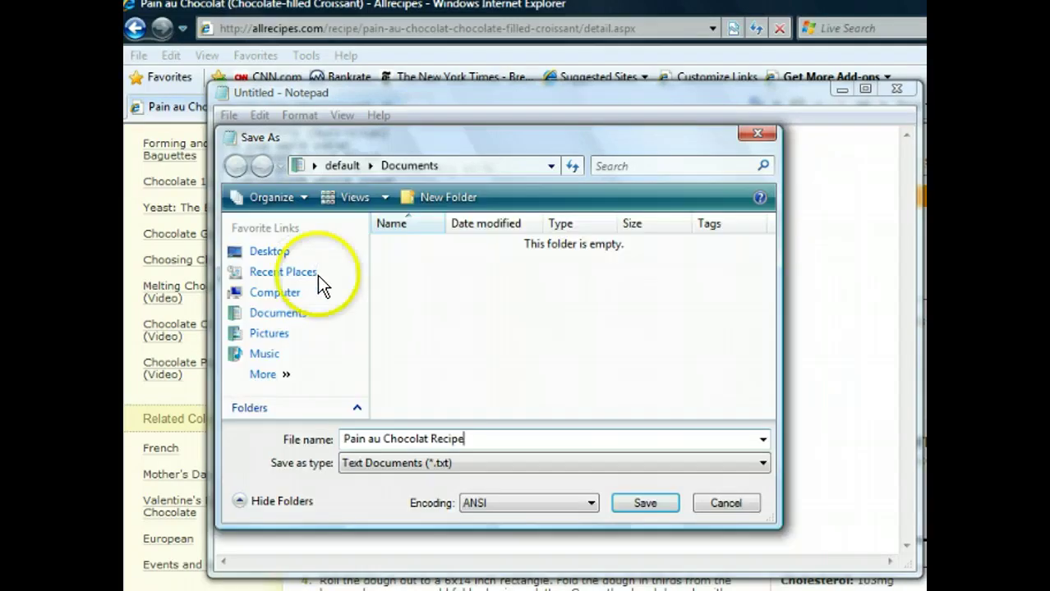
left_click(322, 255)
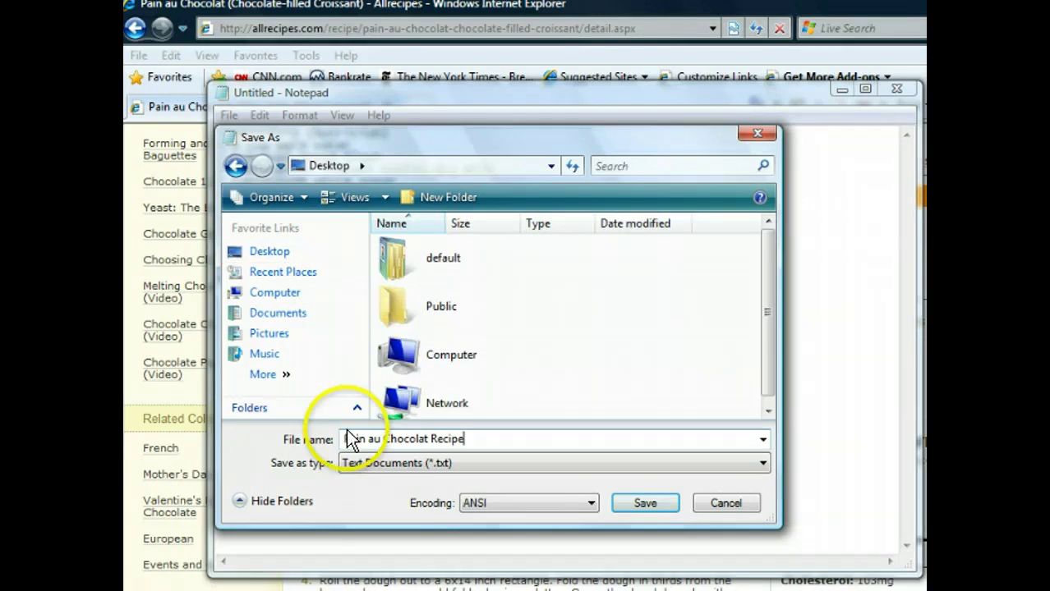
left_click(383, 501)
left_click(649, 503)
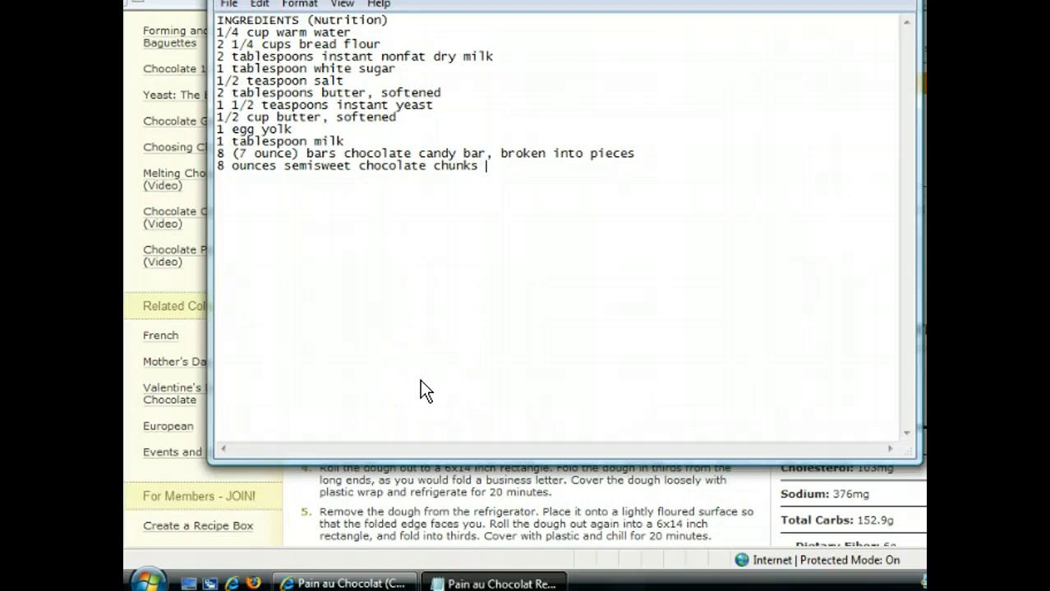
Step: Show the desktop to reveal the saved web archive and ingredients text file
left_click(337, 376)
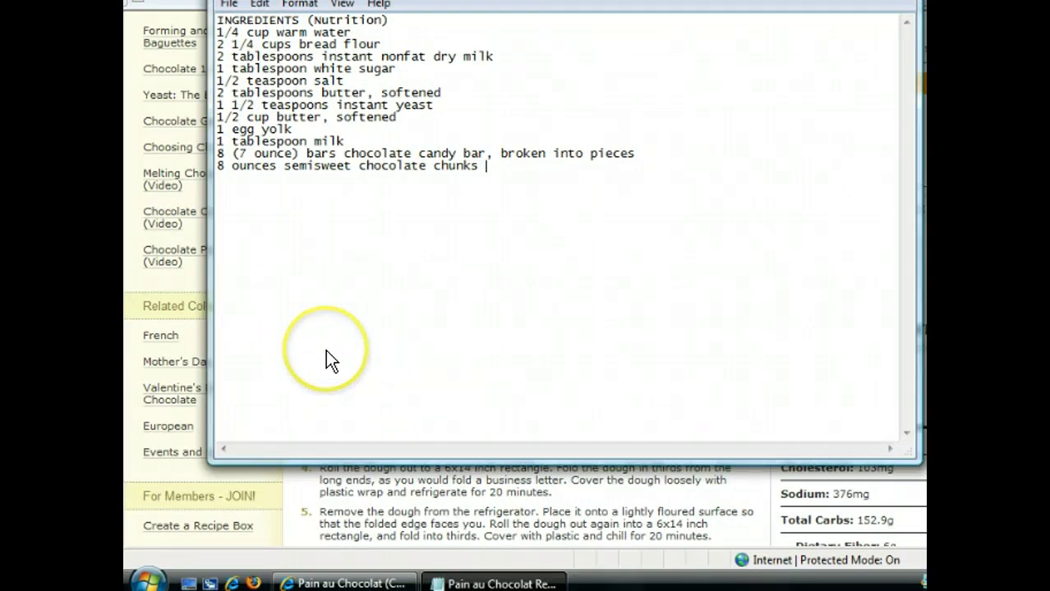
left_click(328, 352)
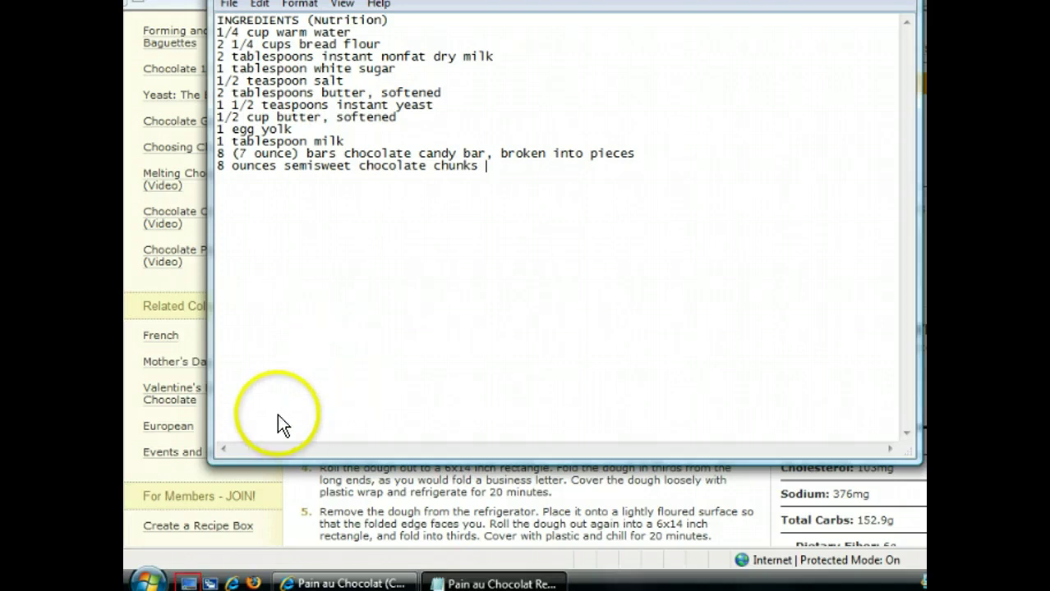
left_click(189, 584)
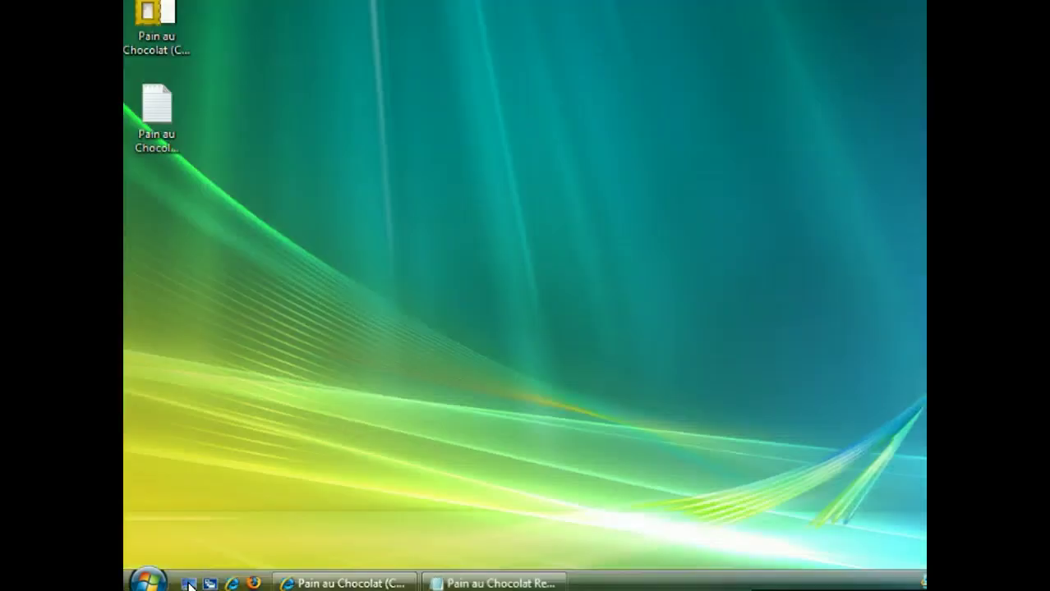
left_click(212, 288)
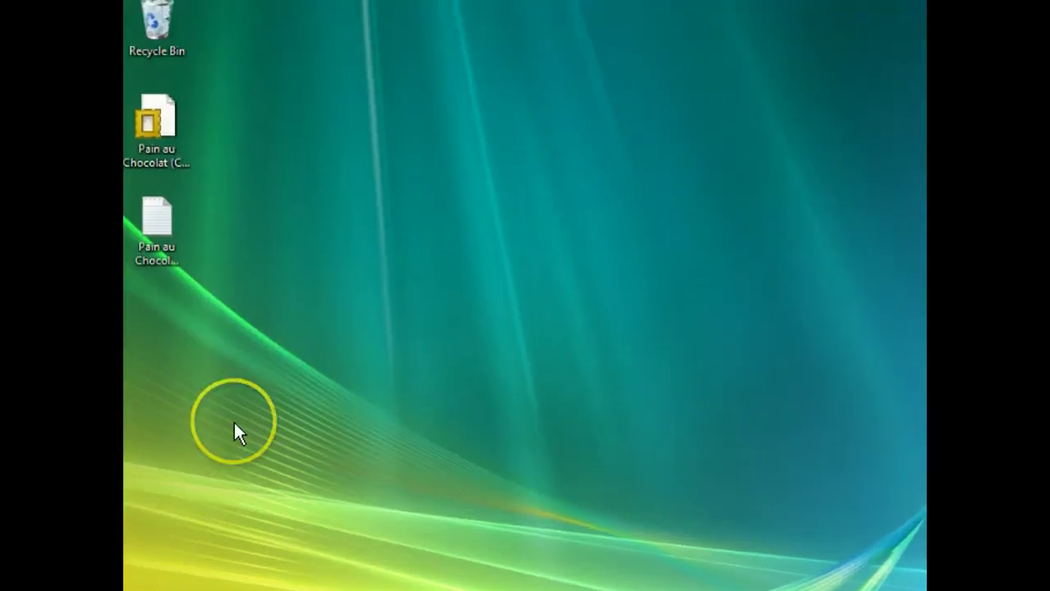
left_click(249, 276)
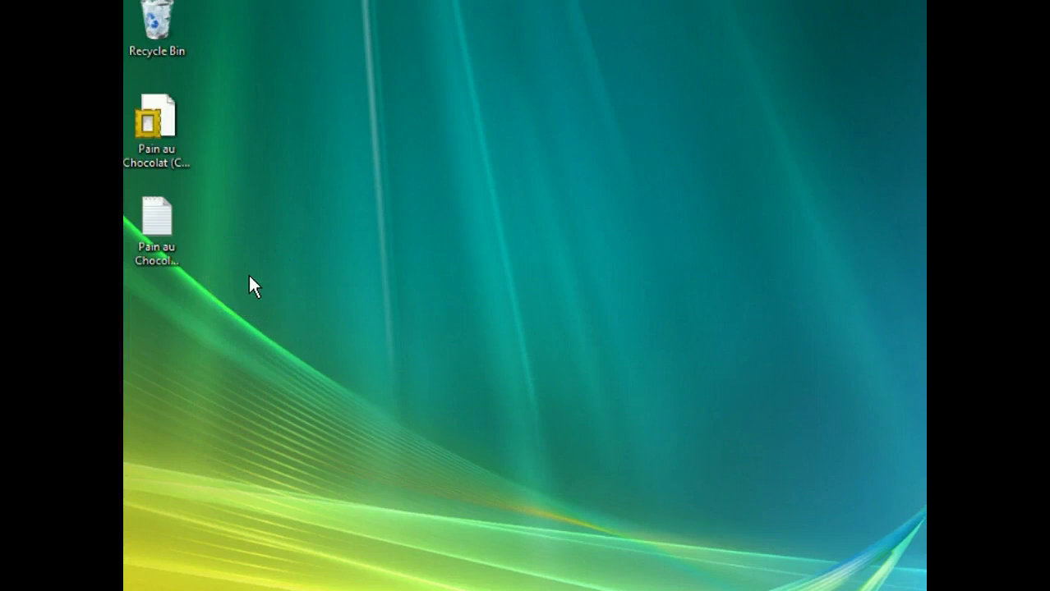